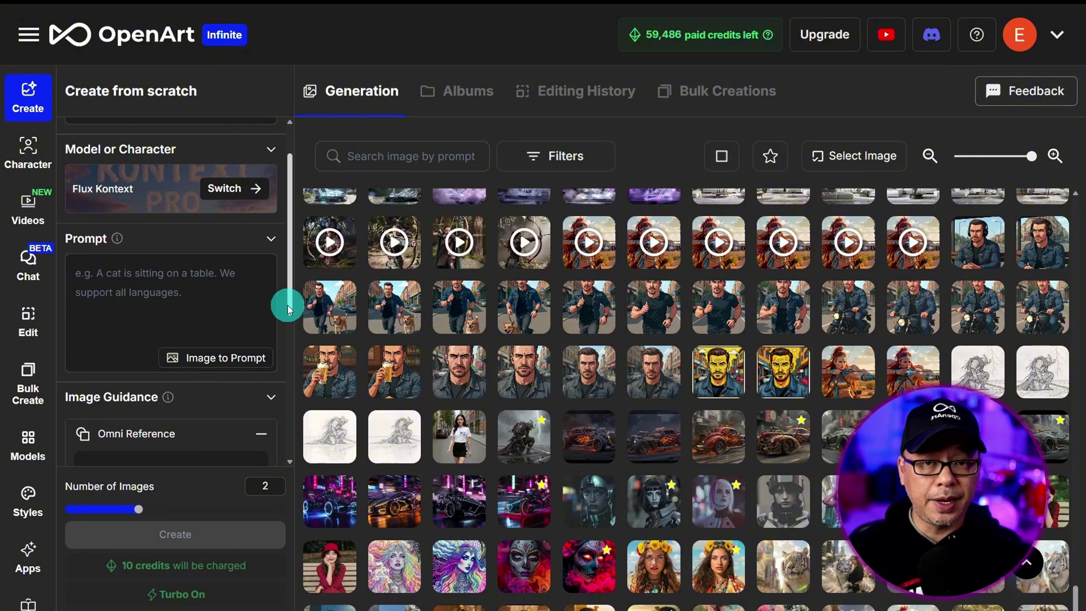
# - Examine the Flux Kontext creation form's prompt field, aspect ratio choices and Omni Reference section
pyautogui.click(218, 307)
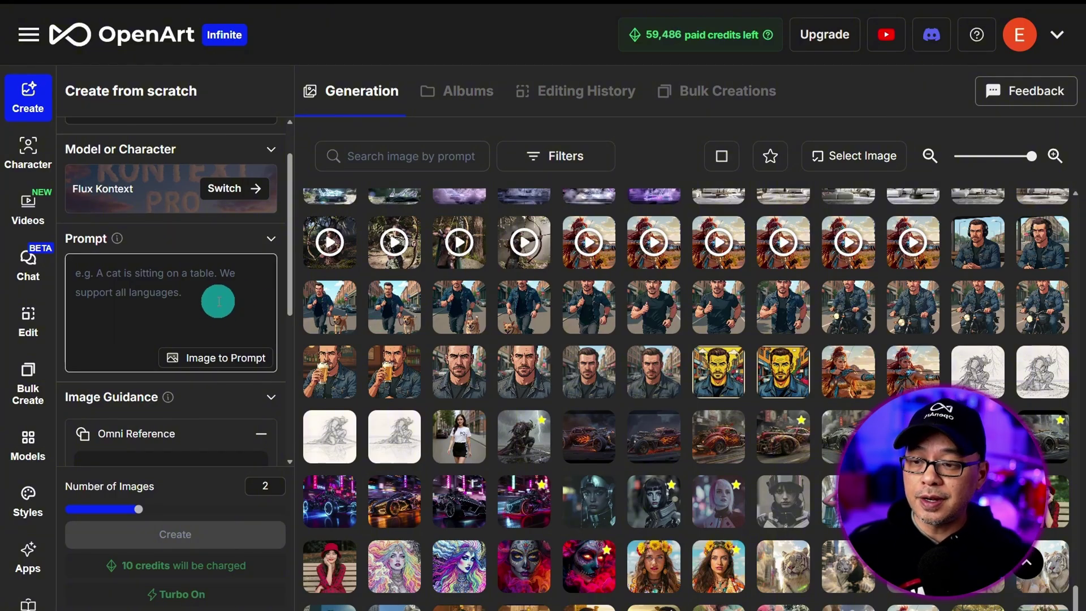
pyautogui.scroll(-5, 218, 305)
pyautogui.click(189, 362)
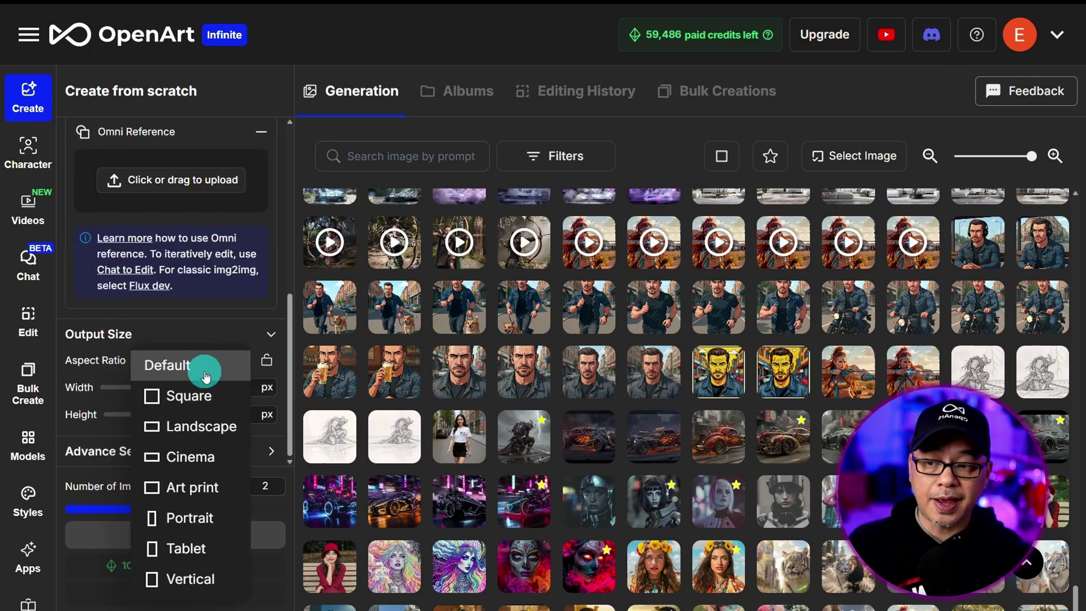
pyautogui.click(202, 329)
pyautogui.scroll(1, 202, 329)
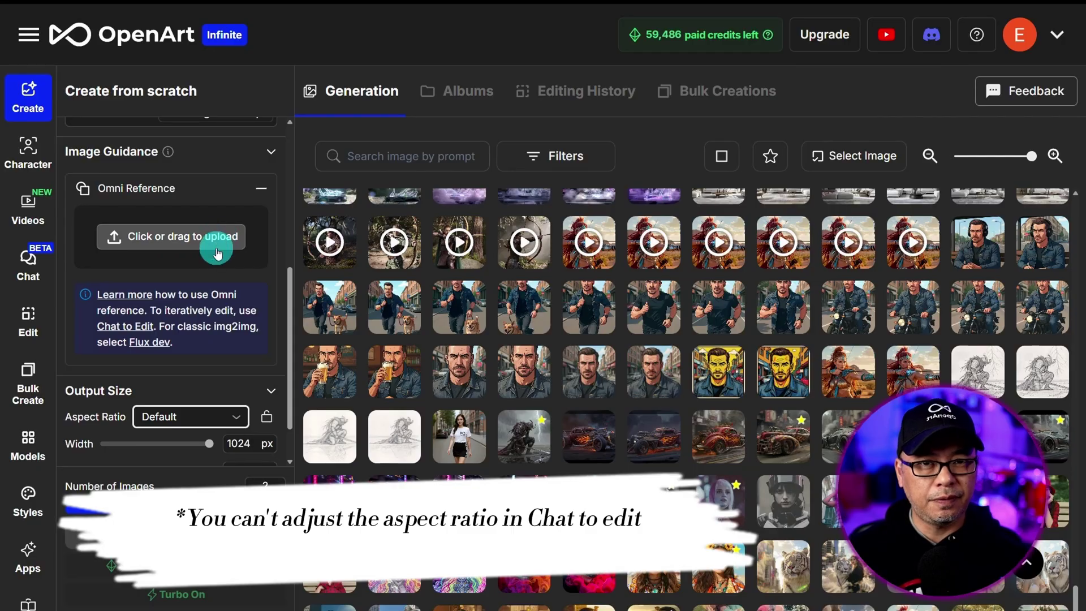
pyautogui.scroll(3, 184, 280)
pyautogui.scroll(1, 197, 319)
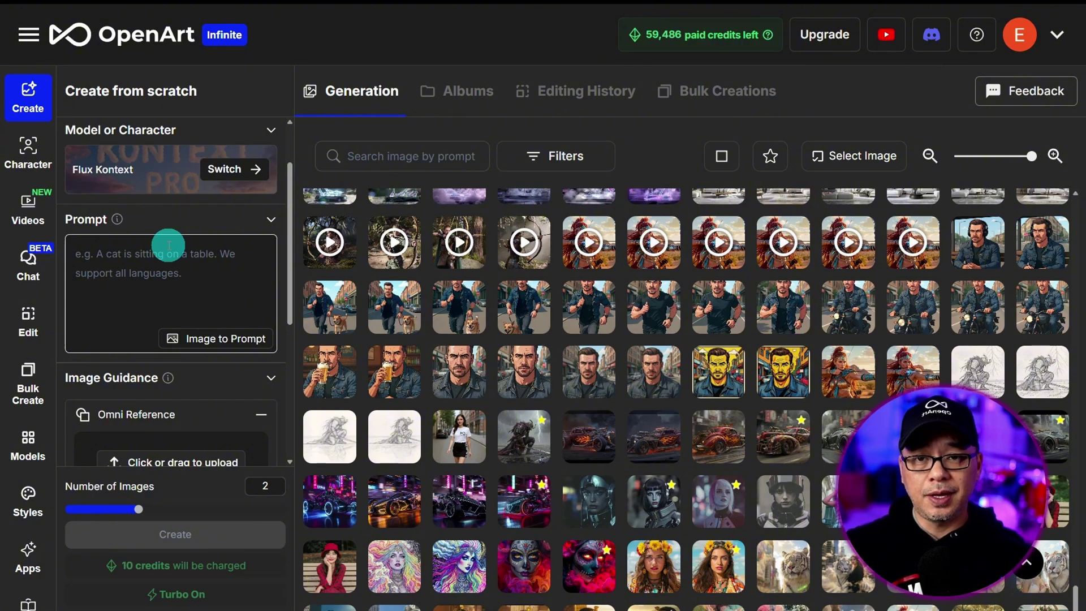
# - Open Chat to Edit and add the Cody character as a new base image, keeping it selected
pyautogui.hotkey('ctrl', '+')
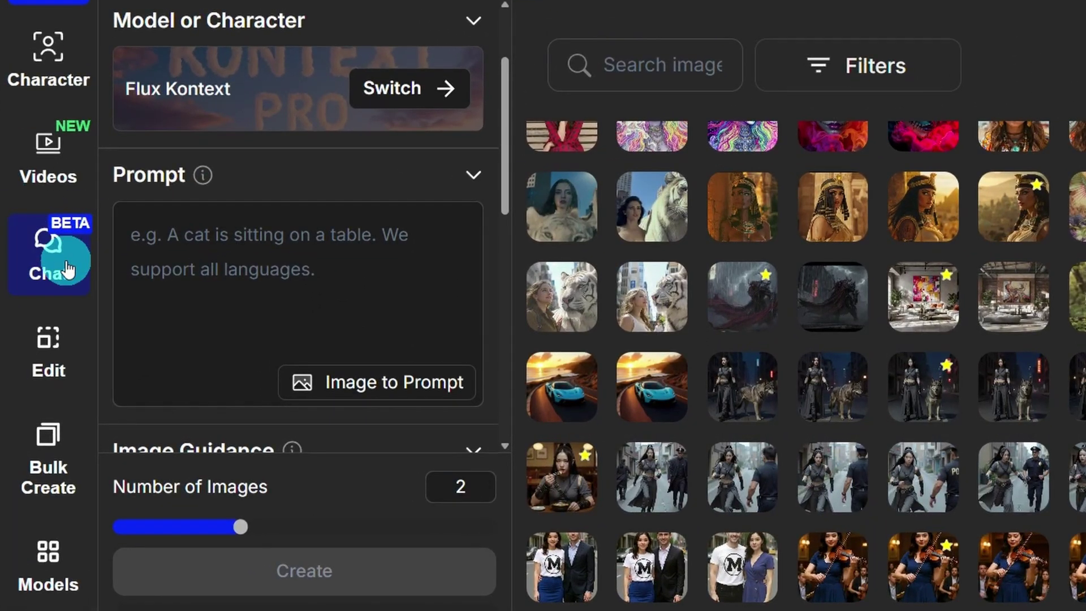
pyautogui.click(47, 317)
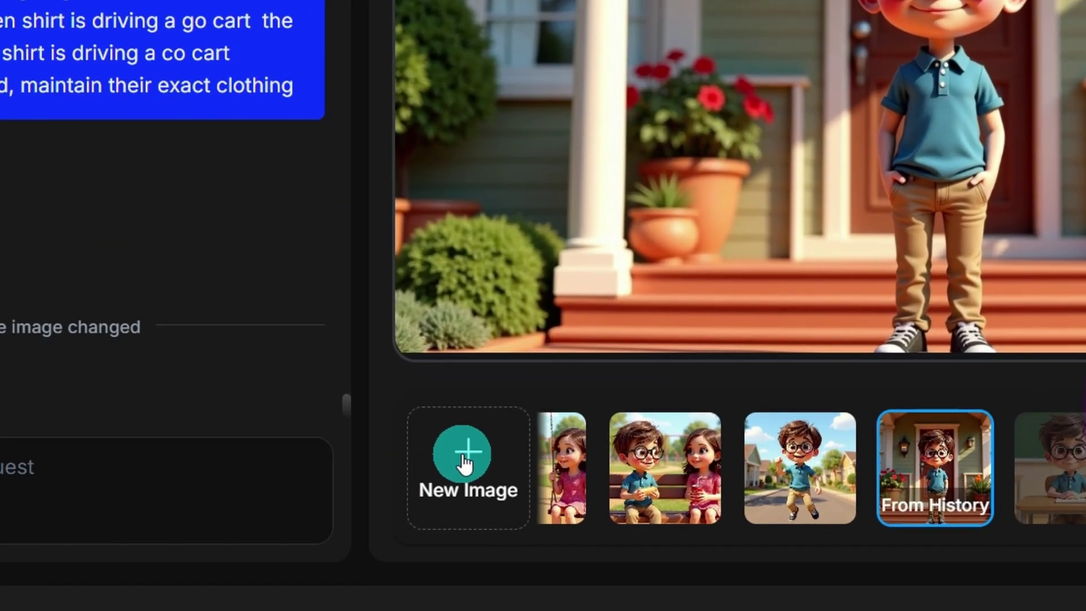
pyautogui.click(463, 461)
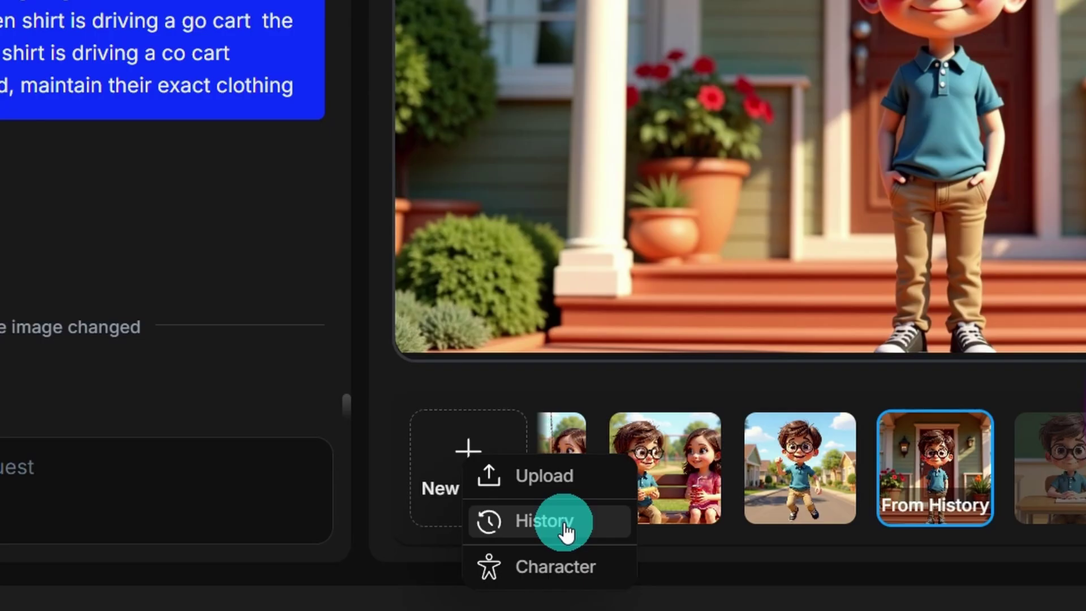
pyautogui.click(517, 566)
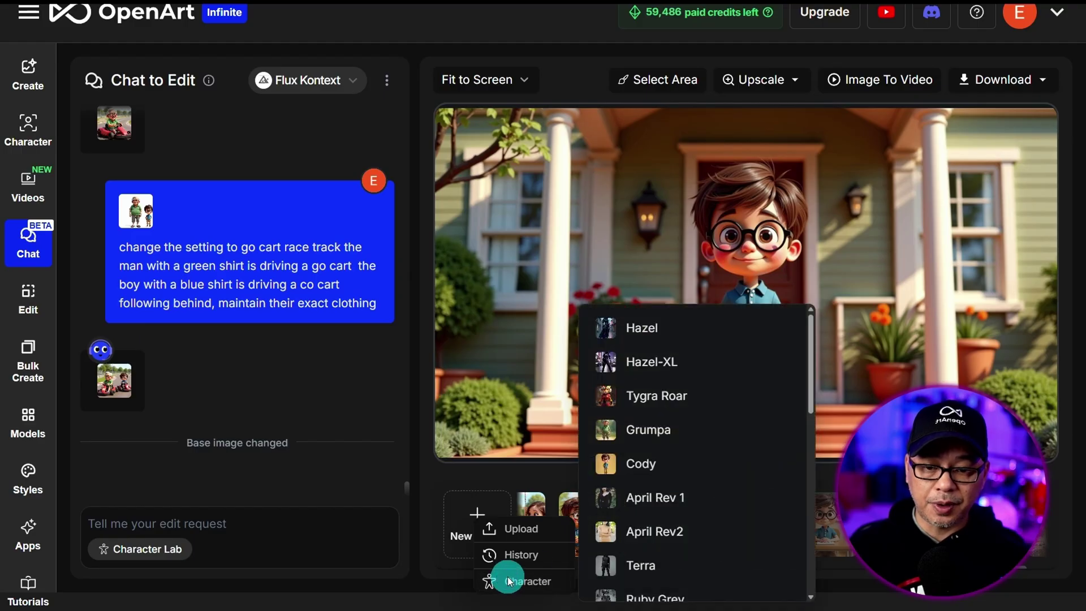
pyautogui.click(655, 463)
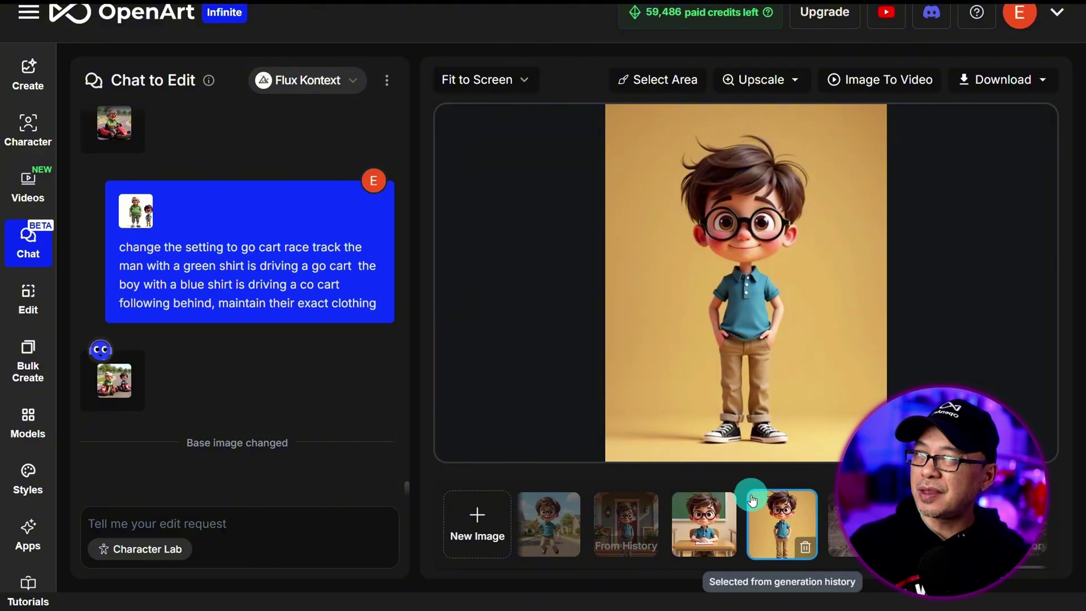
pyautogui.click(782, 523)
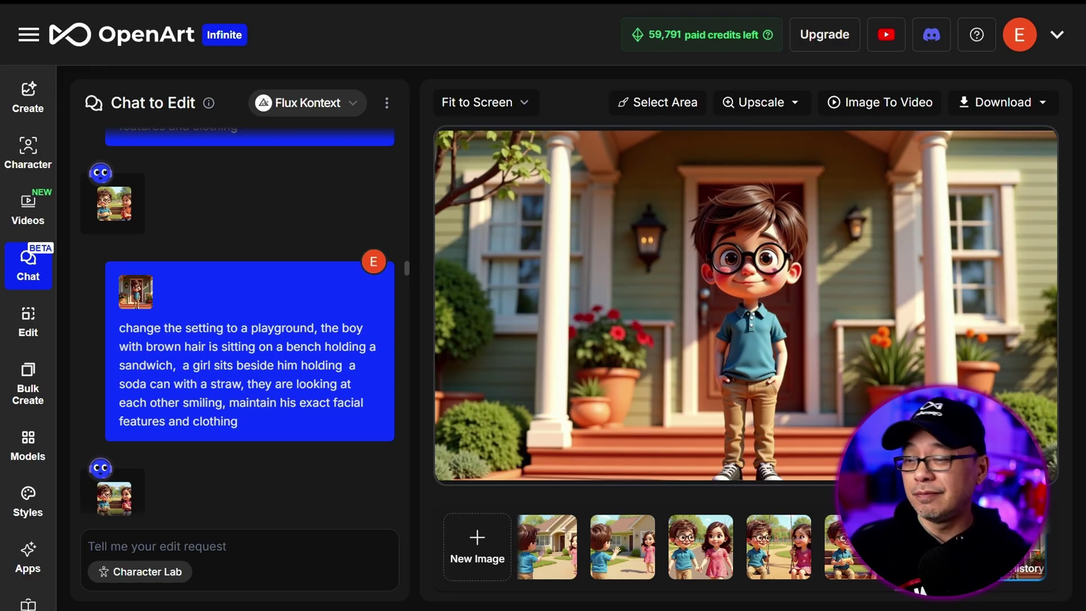
# - Prompt a classroom setting with the brown-haired boy at his desk raising one arm, other kids around him, maintaining his exact facial features and clothing
pyautogui.write('change the setting to a class room, the boy with brown hair is sitting at his desk raising one arm, other kids sit on the desks around him maintain his exact facial features and clothing')
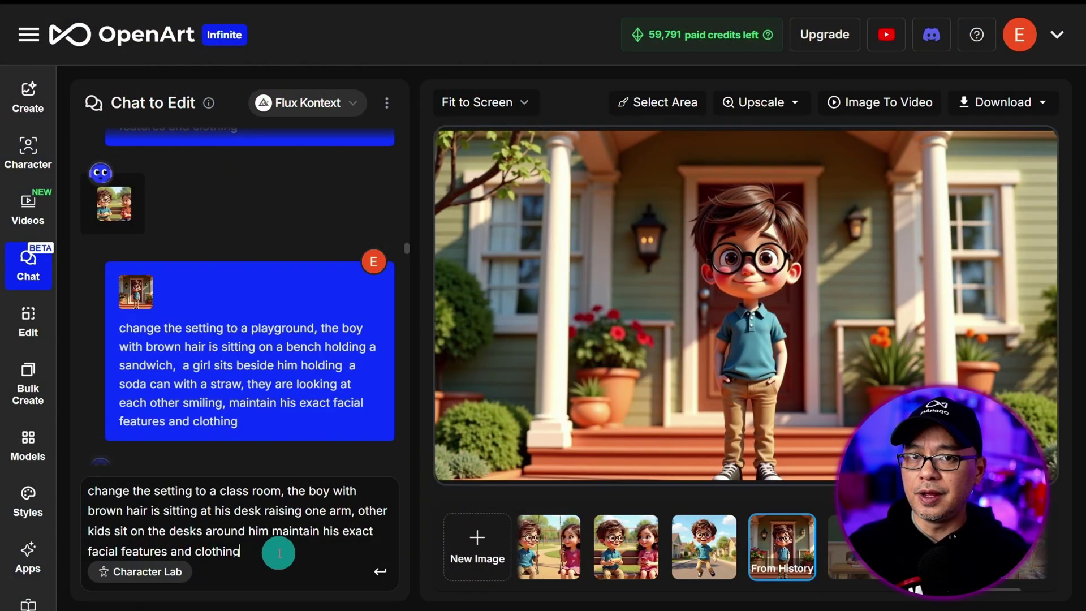
pyautogui.moveTo(95, 491); pyautogui.dragTo(201, 491)
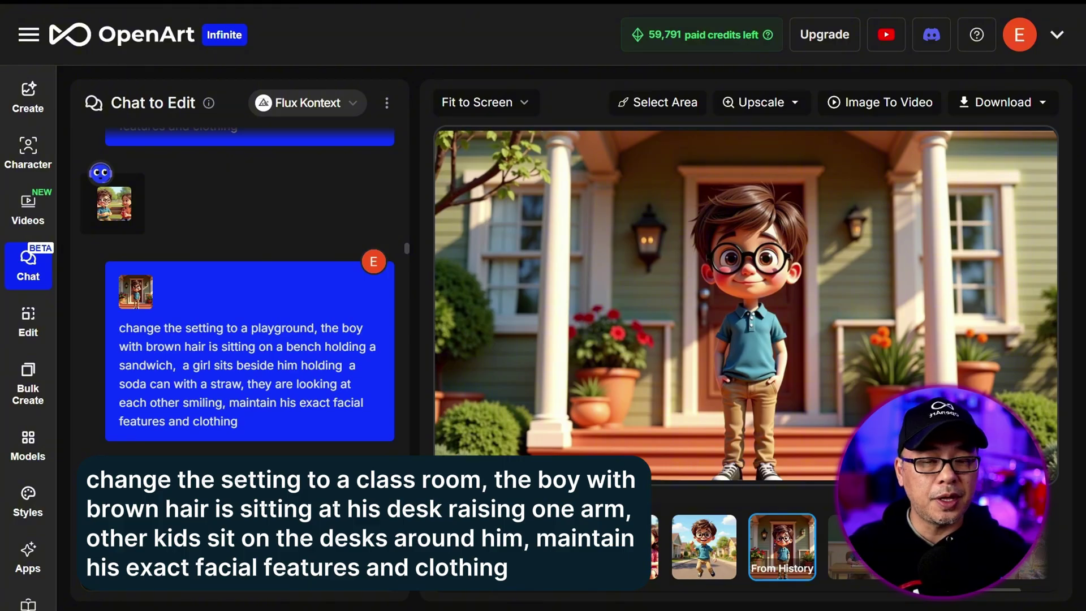
pyautogui.moveTo(272, 531); pyautogui.dragTo(297, 569)
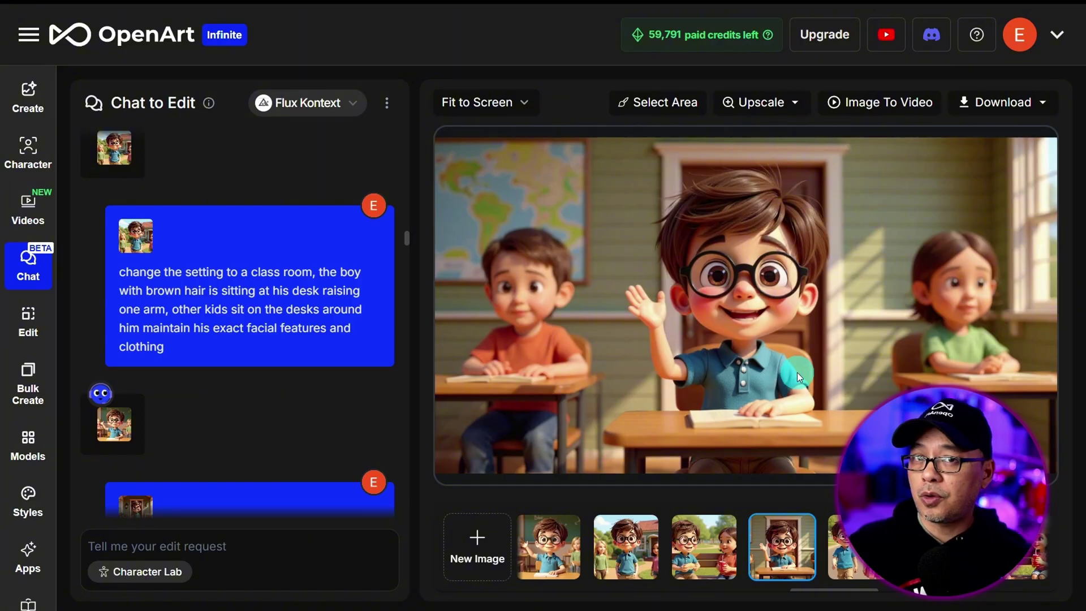
# - Return to the front-porch base image and prompt further scenes, including the boy and the girl with a pink dress laughing on playground swings
pyautogui.moveTo(852, 600); pyautogui.dragTo(1004, 591)
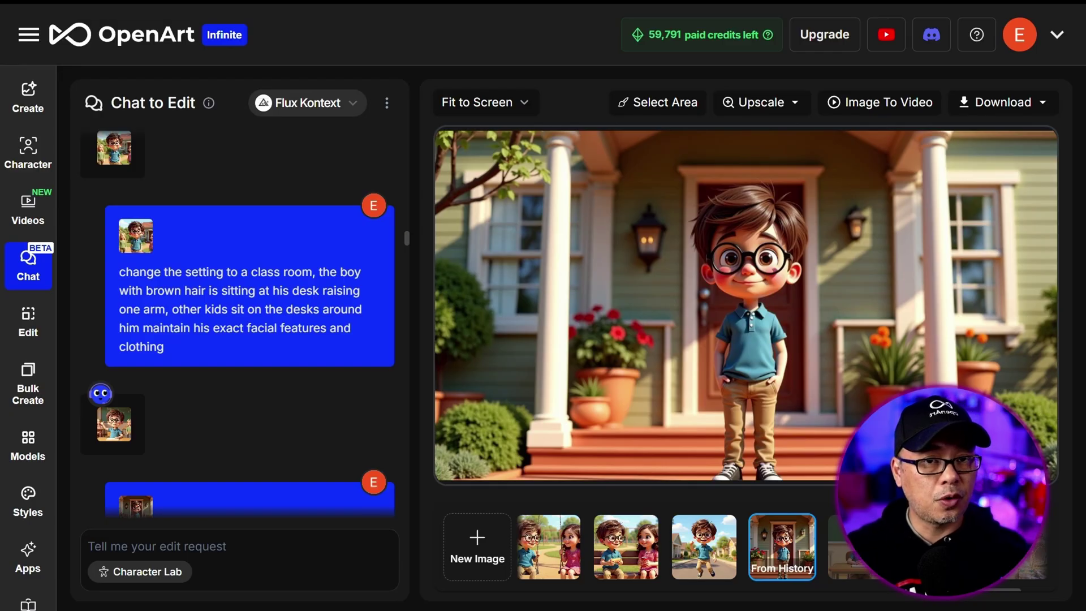
pyautogui.click(860, 356)
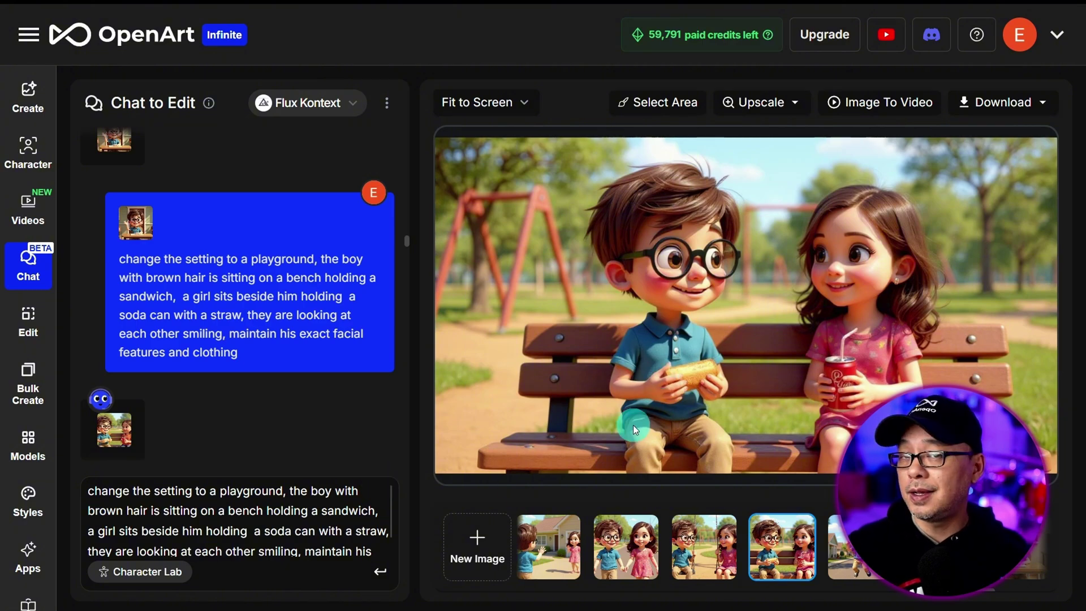
pyautogui.click(288, 498)
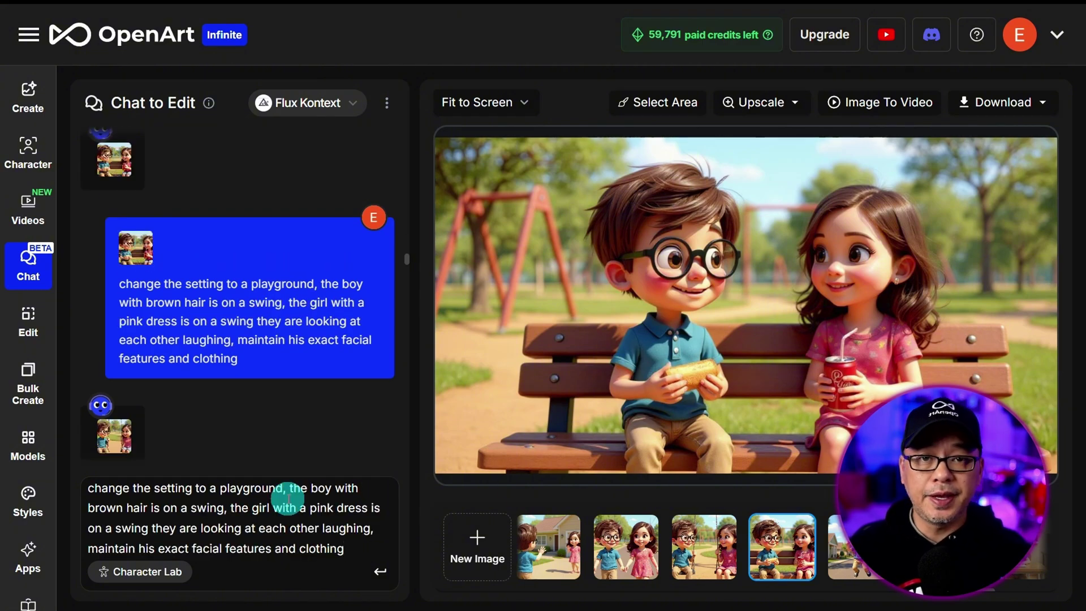
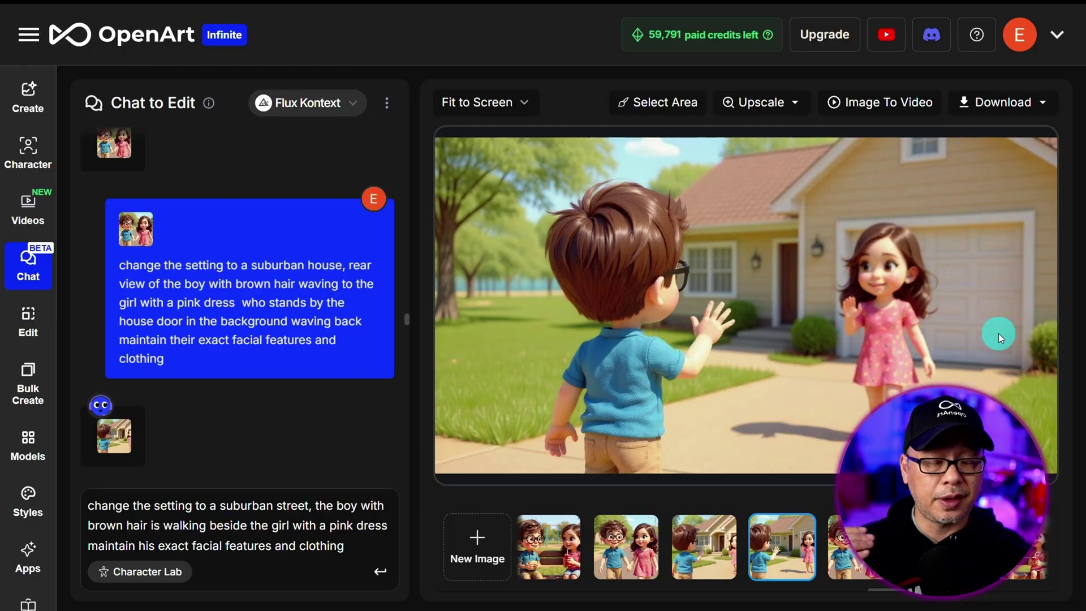
pyautogui.hscroll(-5, 774, 587)
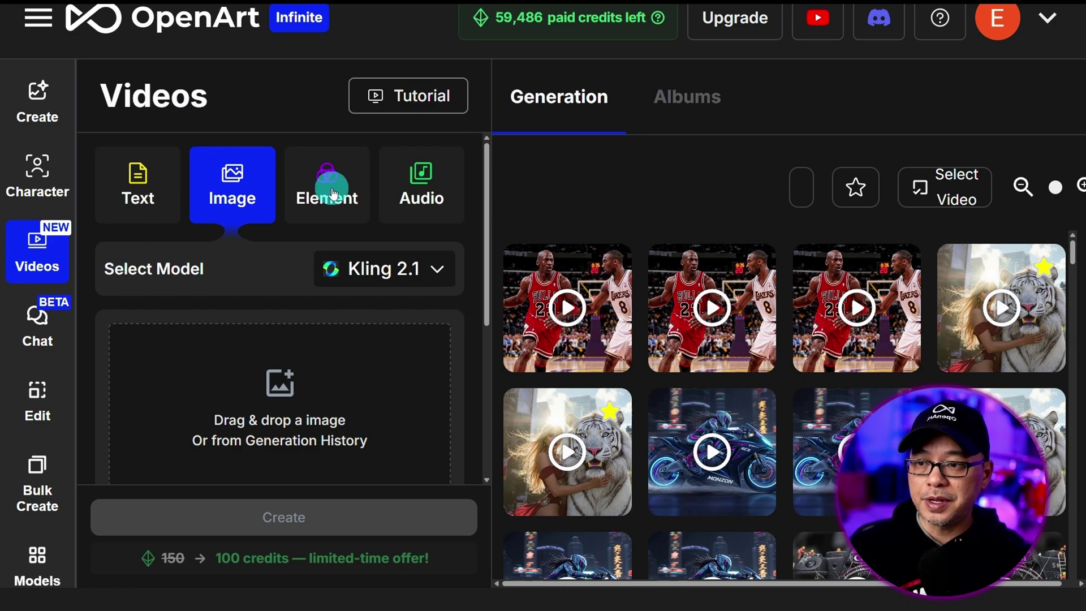
# - Examine the models available for image-to-video generation
pyautogui.click(373, 268)
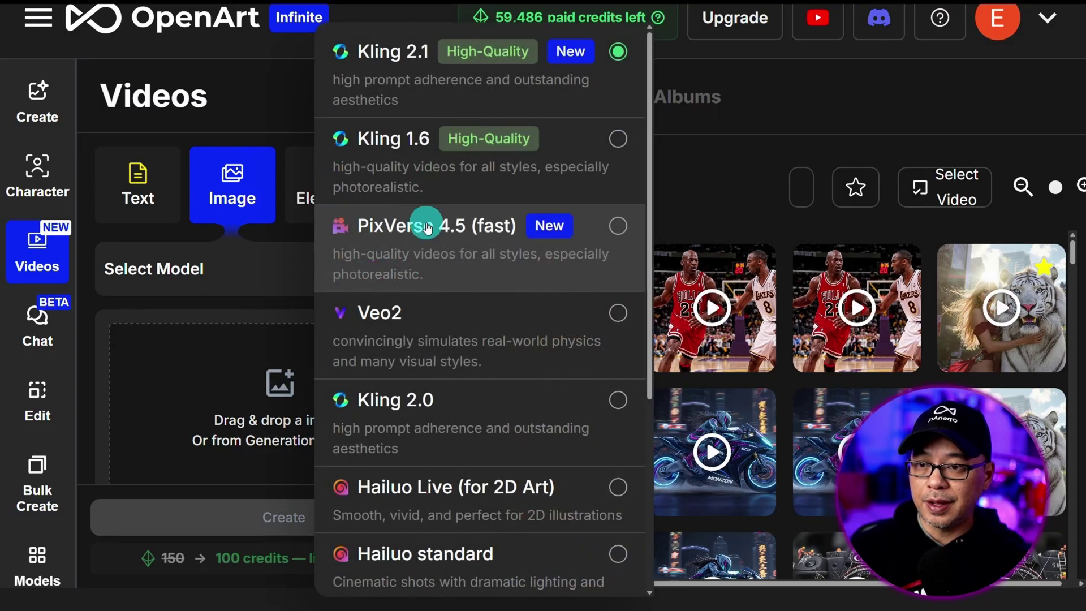
pyautogui.hotkey('ctrl', '-')
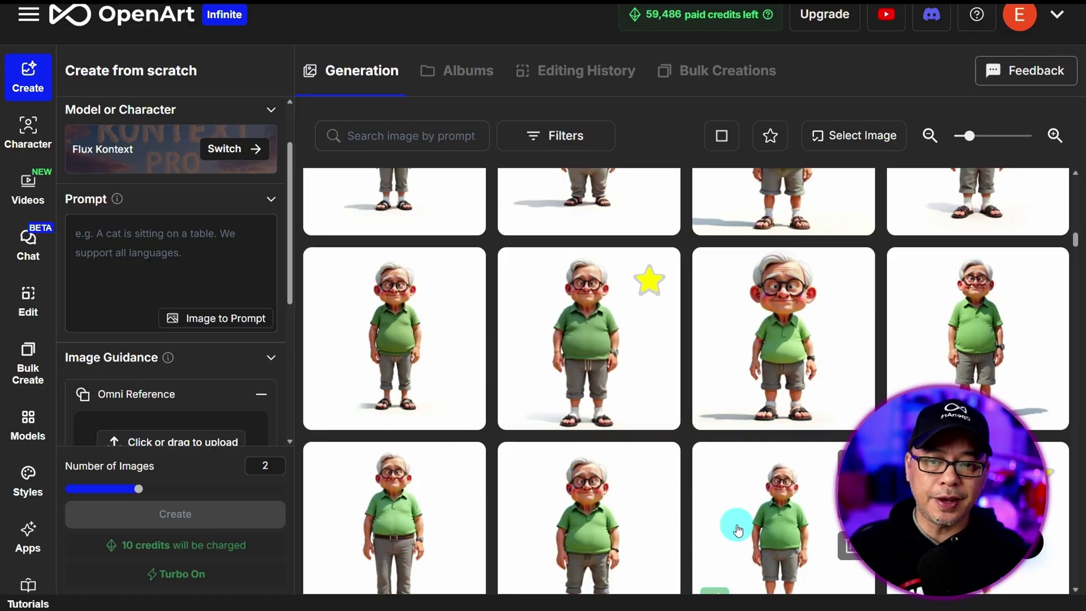
# - Open the starred front-view image of the old man in the green shirt and enlarge it
pyautogui.moveTo(606, 363)
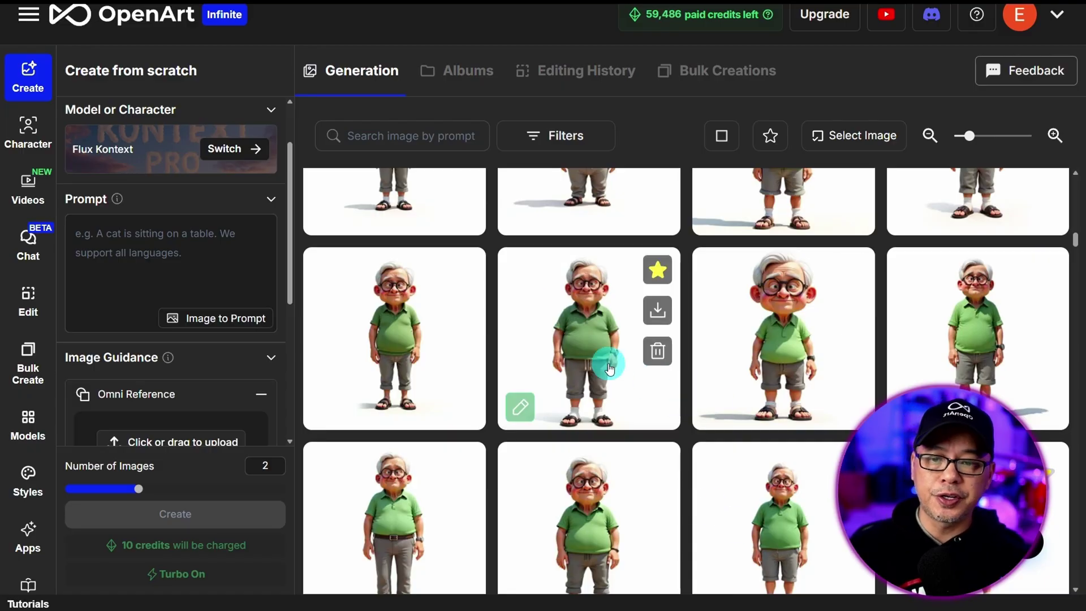
pyautogui.click(551, 311)
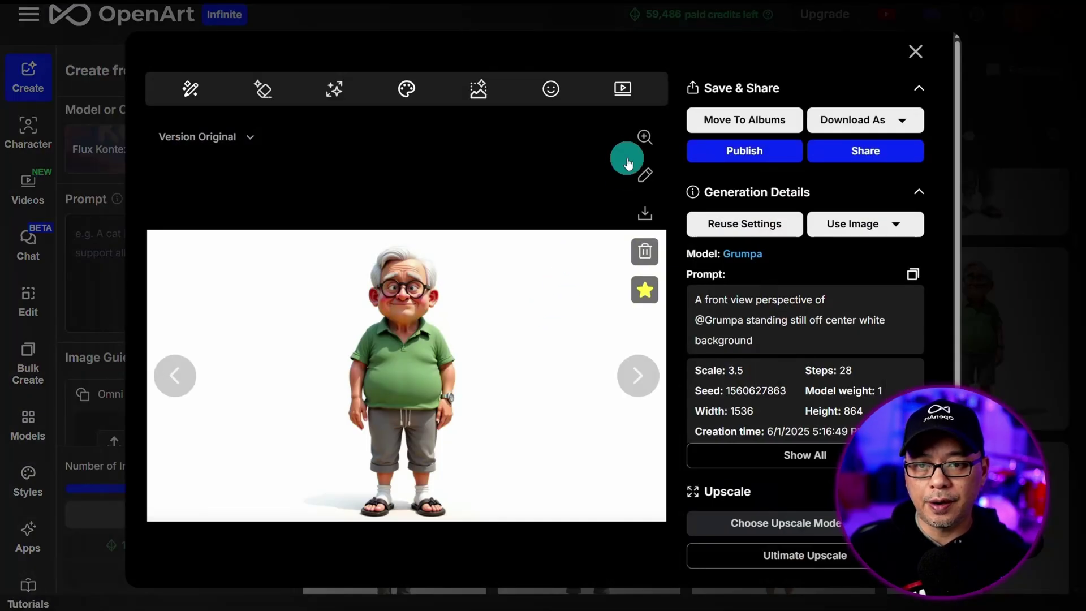
pyautogui.click(643, 137)
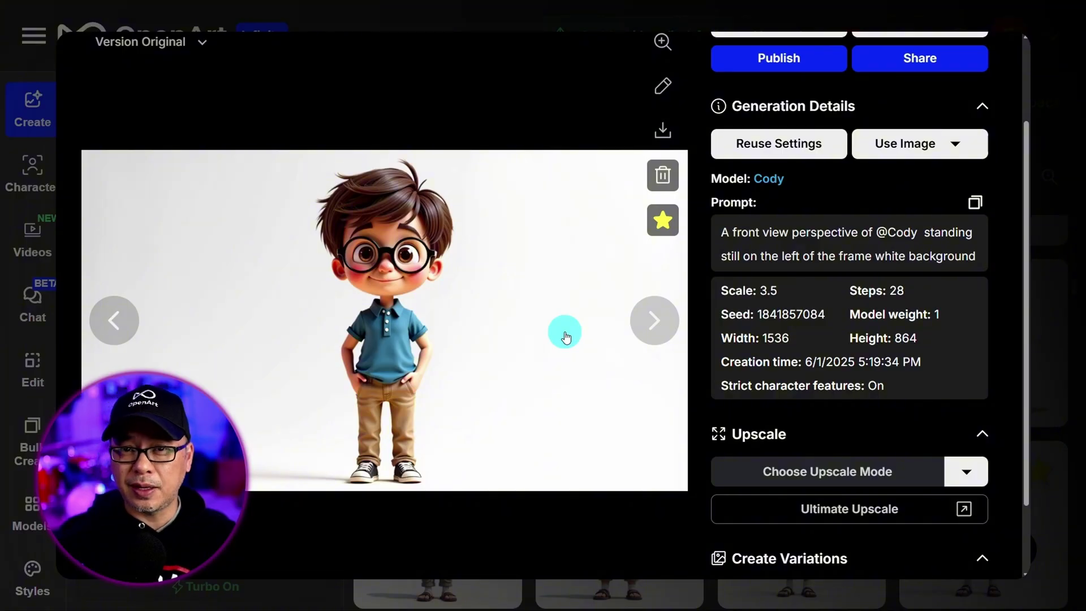
# - Open the Grumpa front-view image in the editor and convert it to a Blend Board
pyautogui.press('Right')
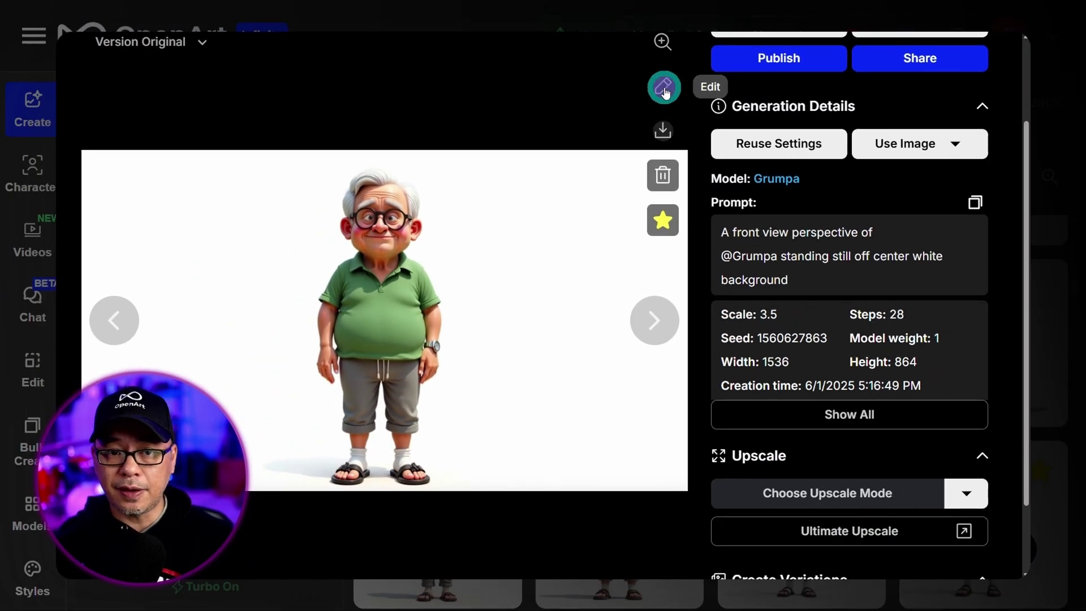
pyautogui.click(665, 92)
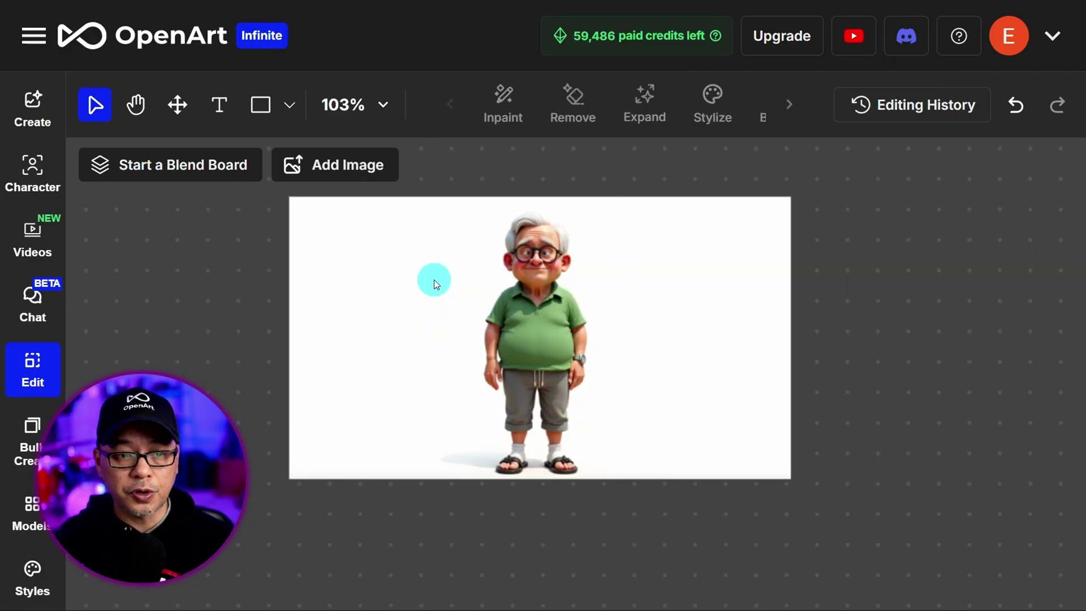
pyautogui.click(433, 279)
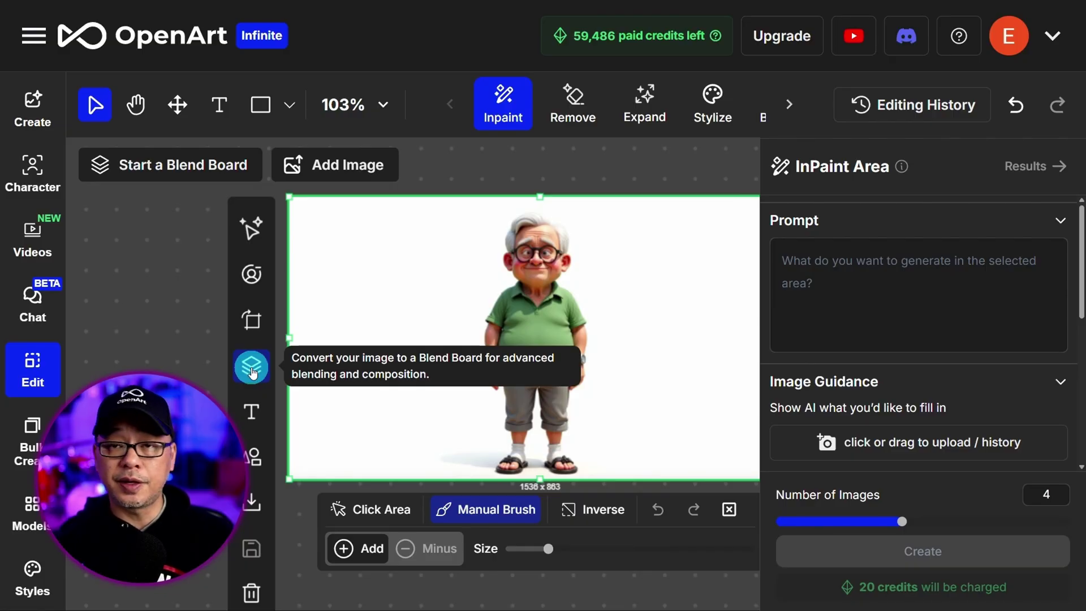
pyautogui.click(252, 372)
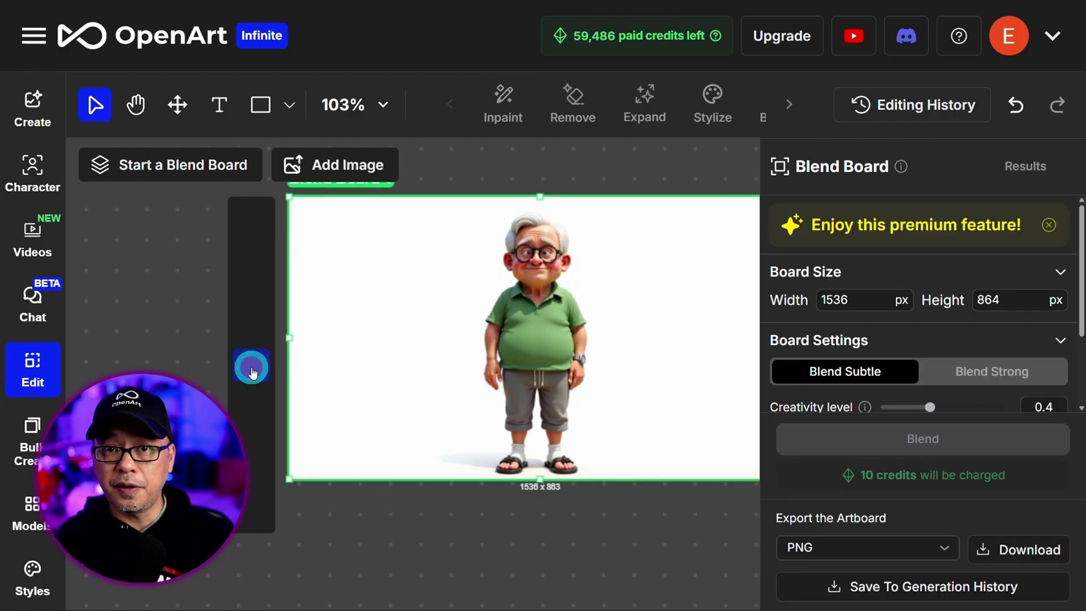
pyautogui.press('space')
pyautogui.moveTo(636, 526); pyautogui.dragTo(489, 526)
pyautogui.click(468, 367)
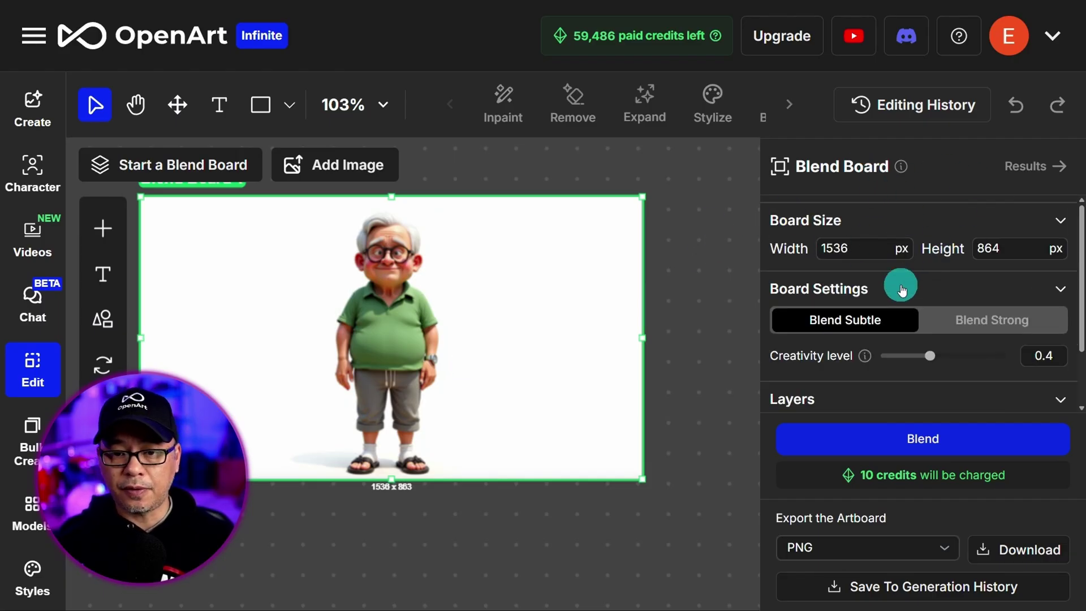
# - Switch to File Explorer and add the boy's image from the Kontext-c2e-multi-characters folder onto the Blend Board as a layer
pyautogui.scroll(-2, 919, 286)
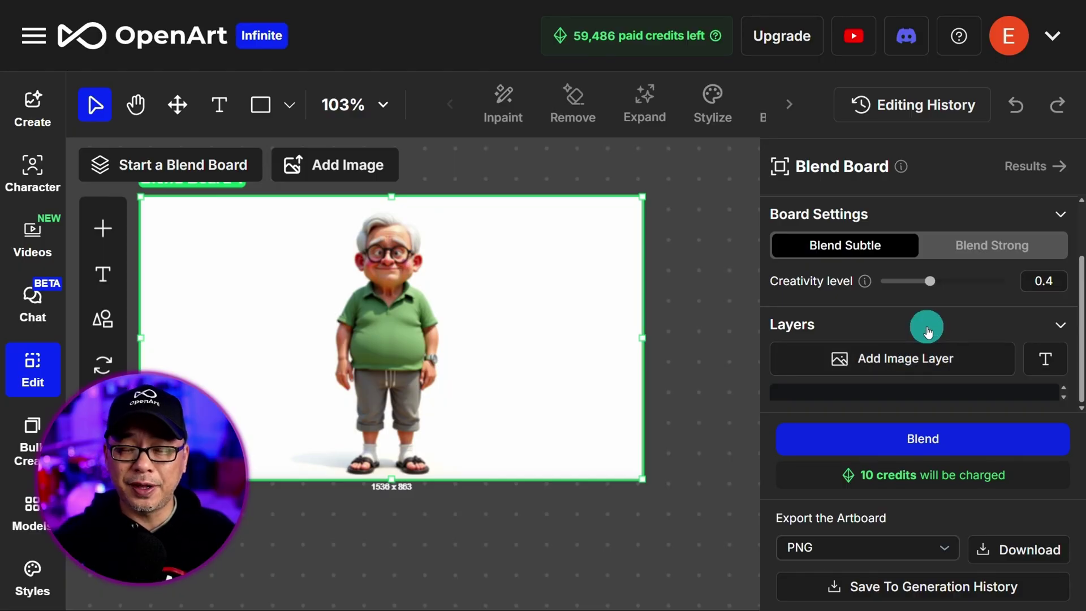
pyautogui.hotkey('alt', 'Tab')
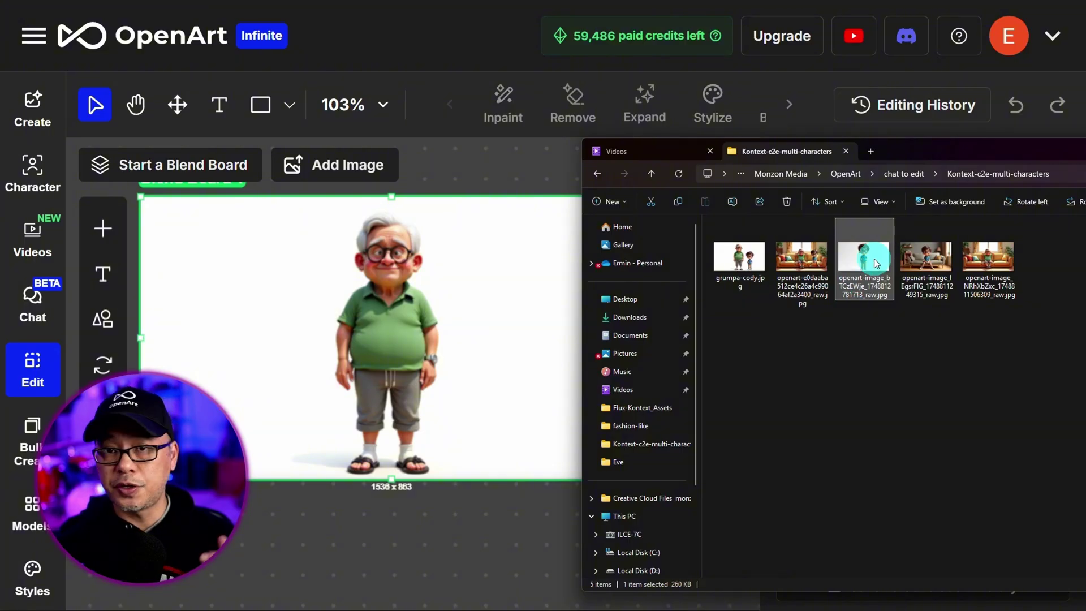
pyautogui.moveTo(873, 260); pyautogui.dragTo(485, 284)
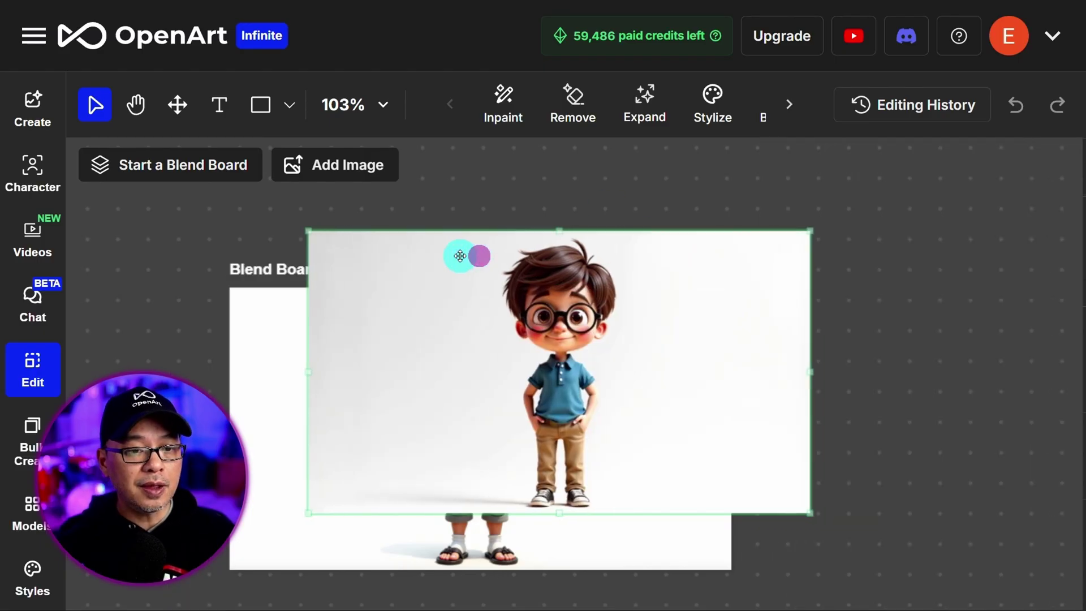
pyautogui.moveTo(461, 255); pyautogui.dragTo(398, 326)
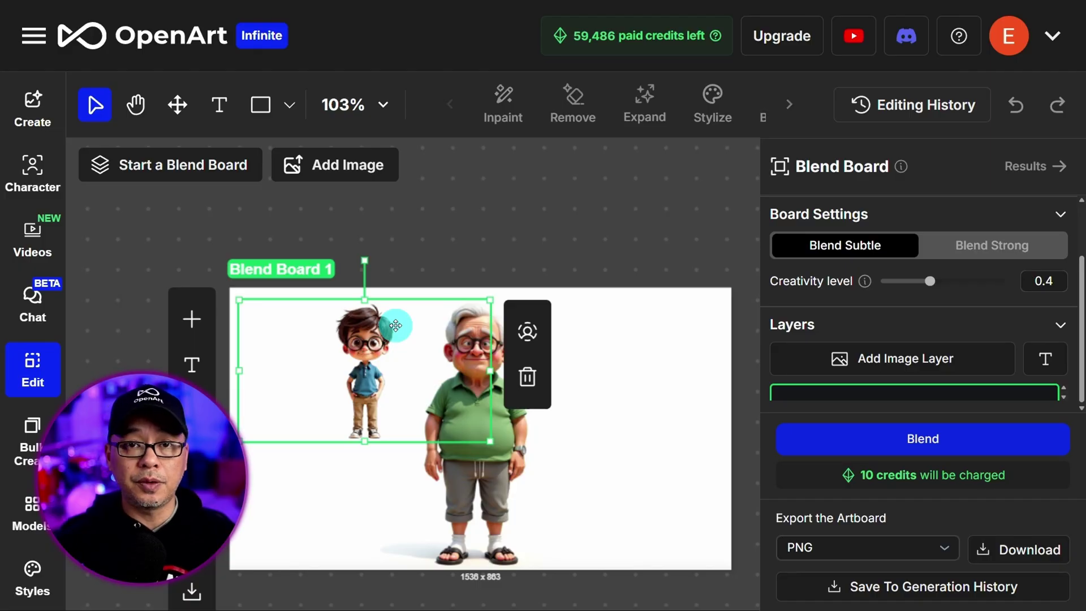
# - Place the boy's layer beside the old man with their feet aligned, enlarging it to about 1111 x 624
pyautogui.moveTo(395, 326); pyautogui.dragTo(575, 461)
pyautogui.press('h')
pyautogui.moveTo(562, 250); pyautogui.dragTo(529, 233)
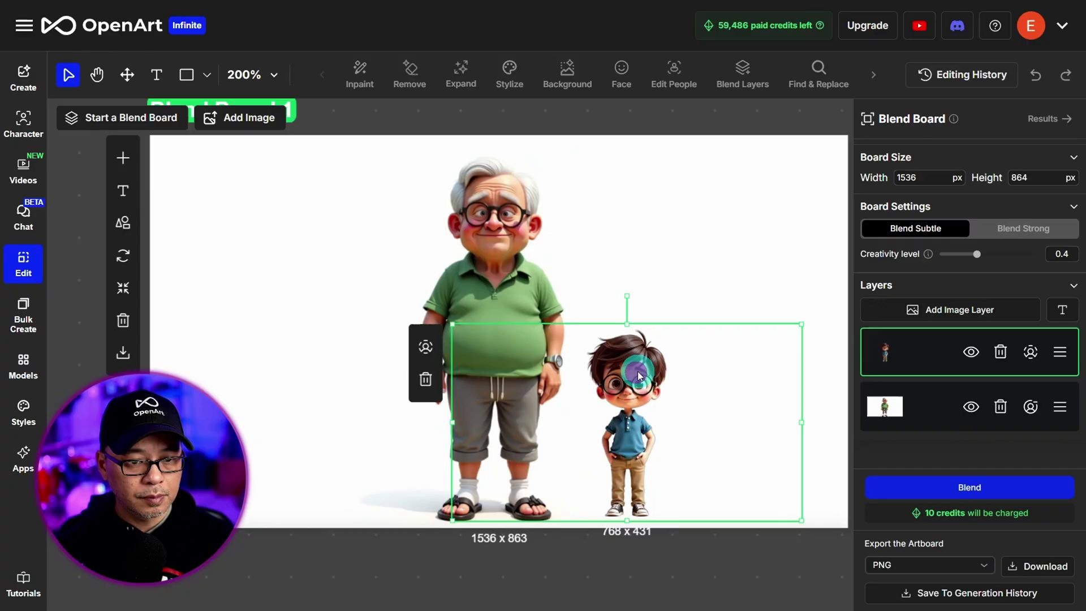
pyautogui.moveTo(802, 324); pyautogui.dragTo(904, 203)
pyautogui.moveTo(724, 320); pyautogui.dragTo(666, 325)
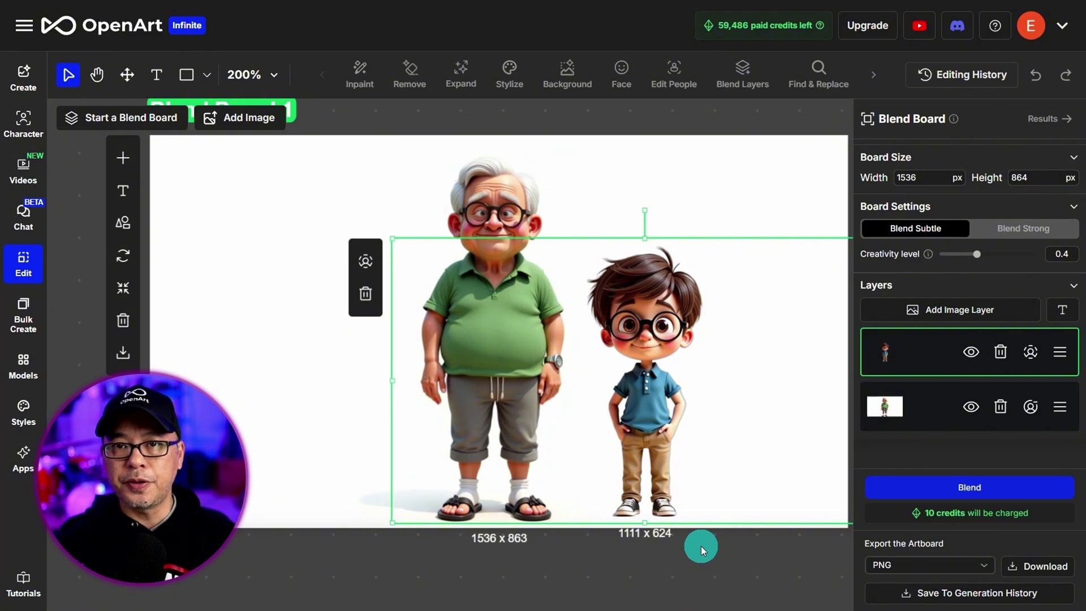
pyautogui.click(685, 562)
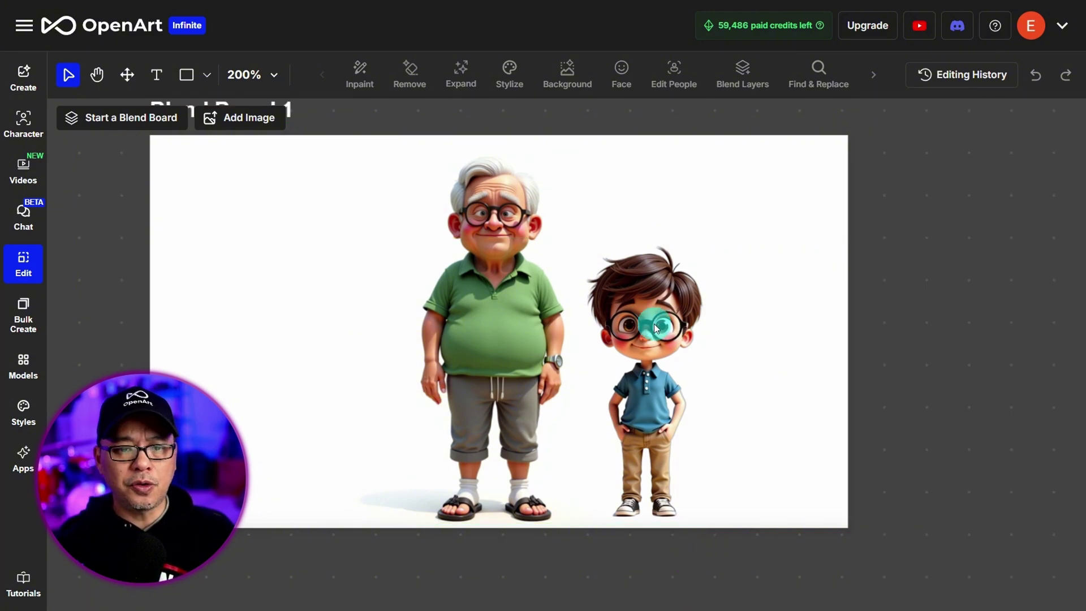
# - Blend the old man and boy layers into one image, and save the result to the generation history
pyautogui.click(654, 324)
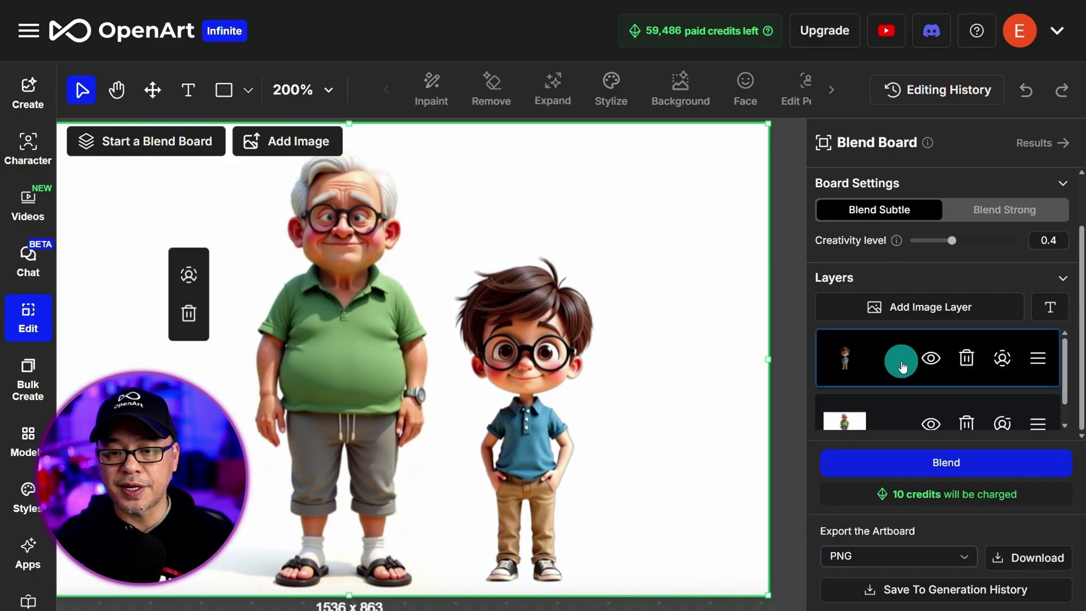
pyautogui.scroll(-1, 895, 385)
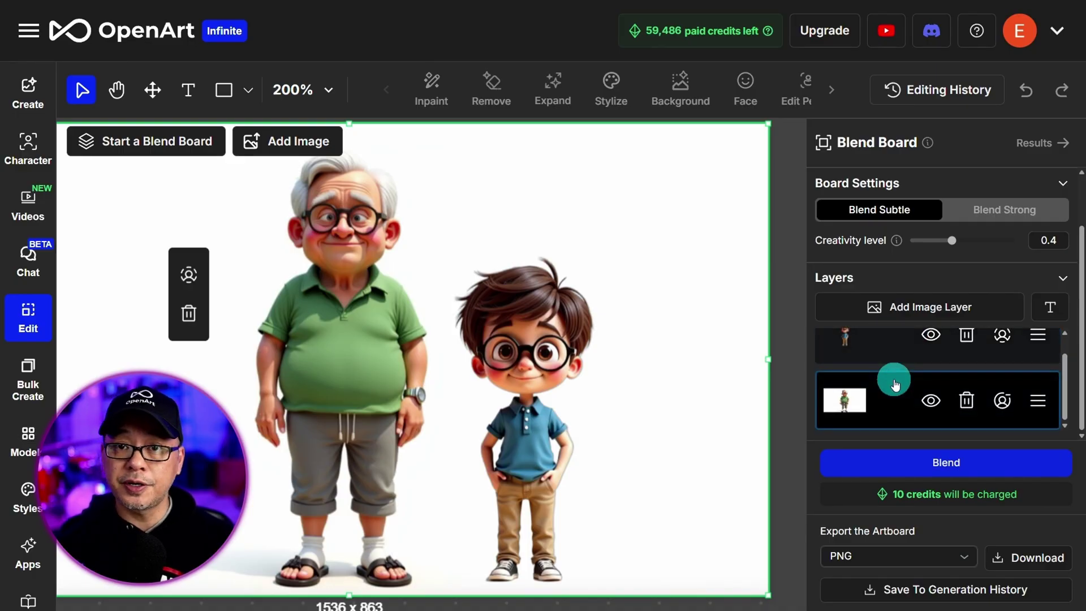
pyautogui.click(888, 463)
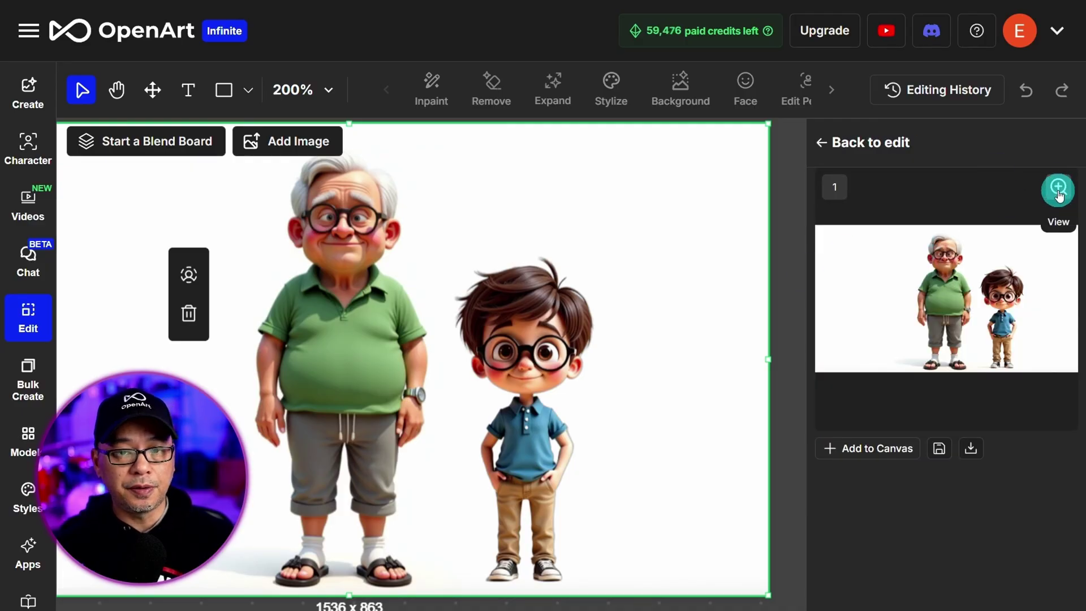
pyautogui.click(1062, 194)
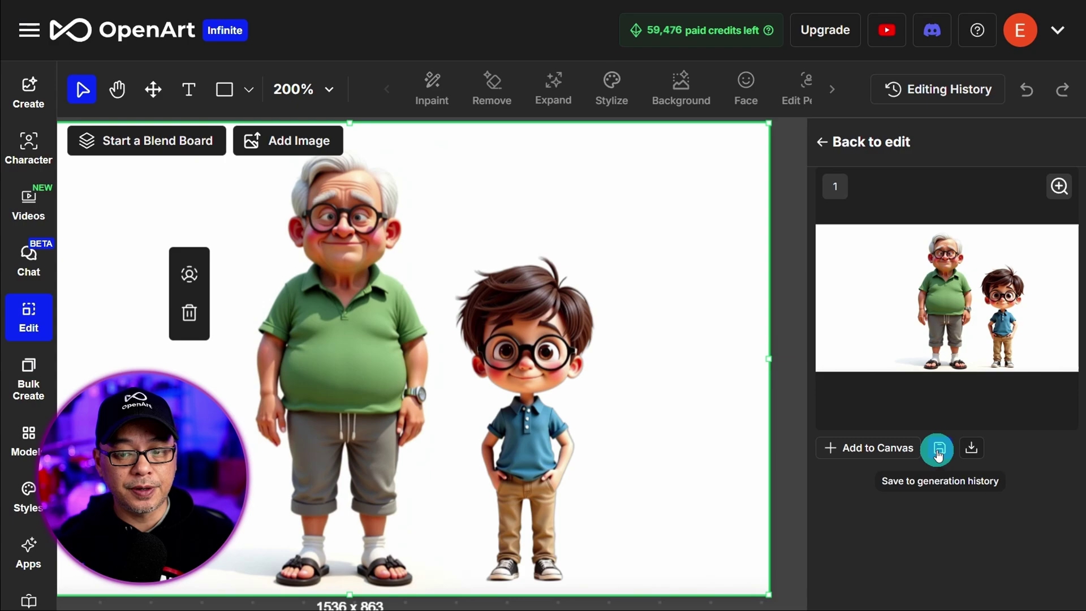
pyautogui.click(876, 392)
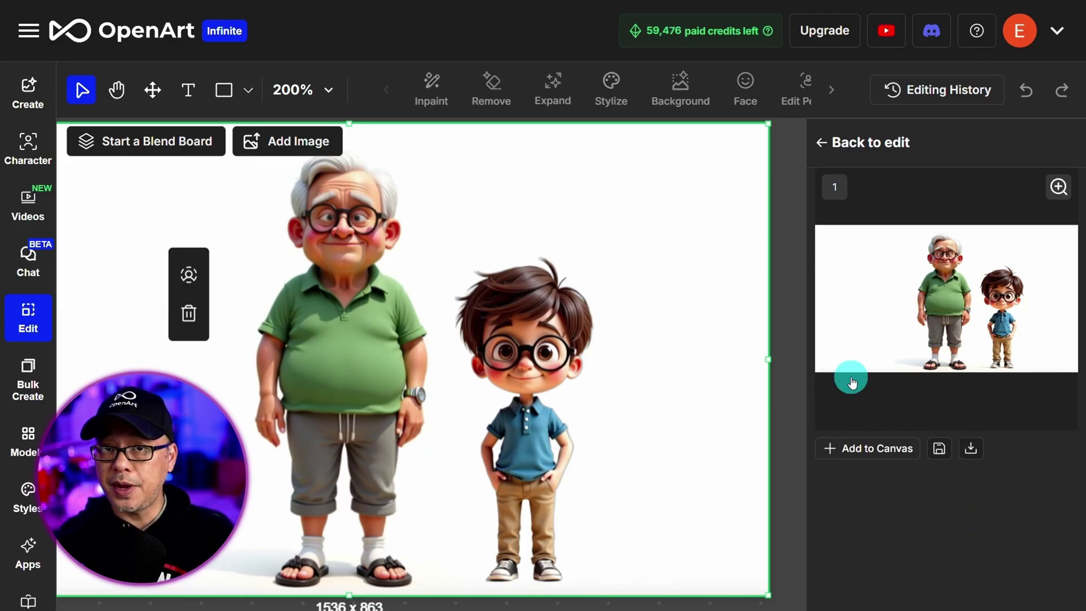
# - Go to Chat to Edit with Flux Kontext and start adding a new image
pyautogui.click(30, 260)
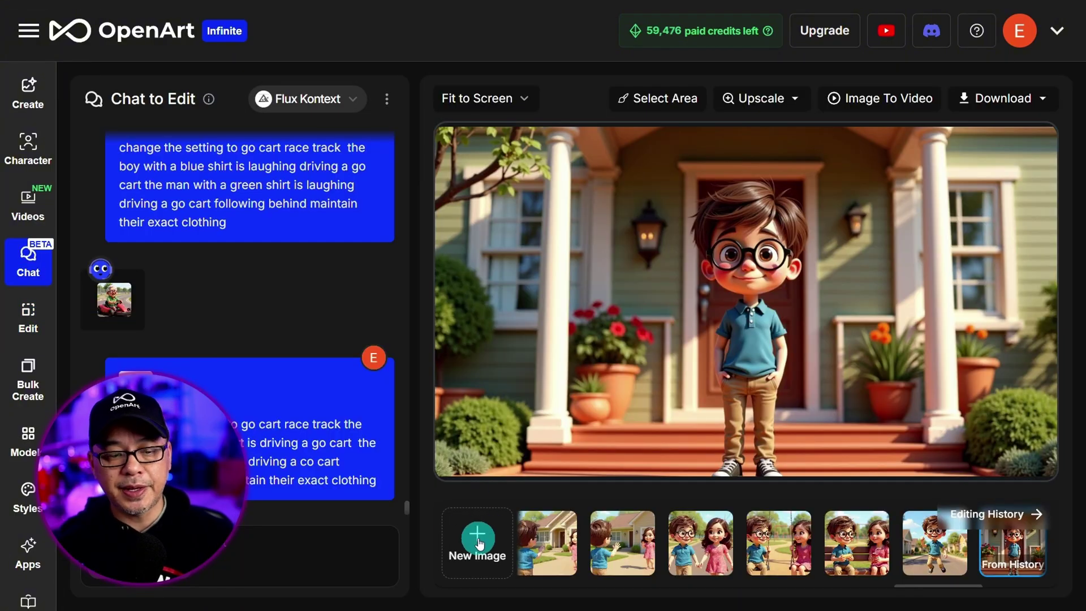
pyautogui.click(474, 543)
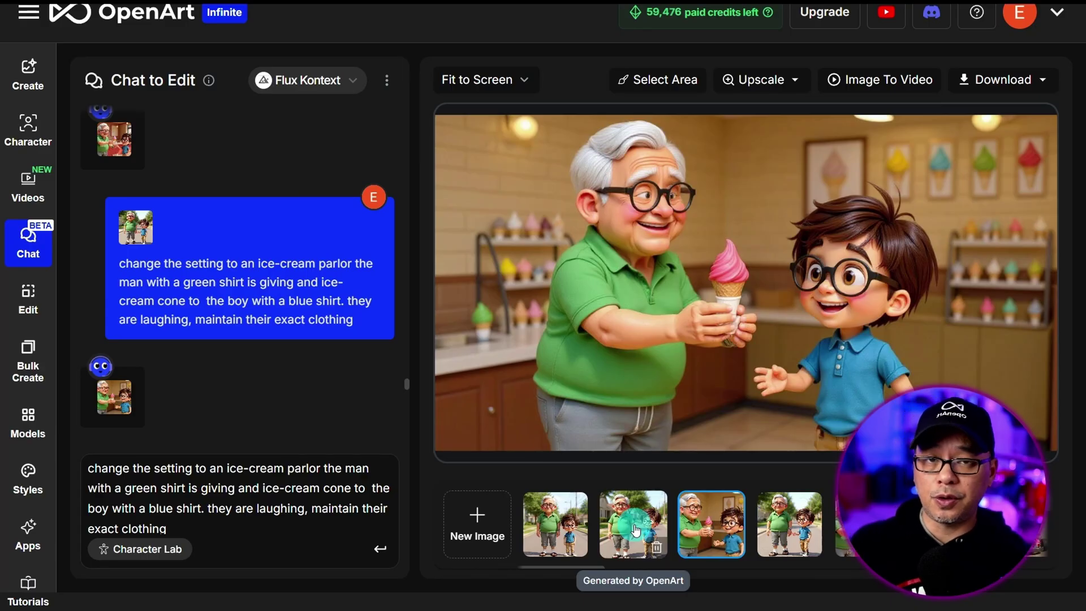
# - Examine the red go-kart race track scene against the combined base image of the old man and boy
pyautogui.hscroll(2, 634, 530)
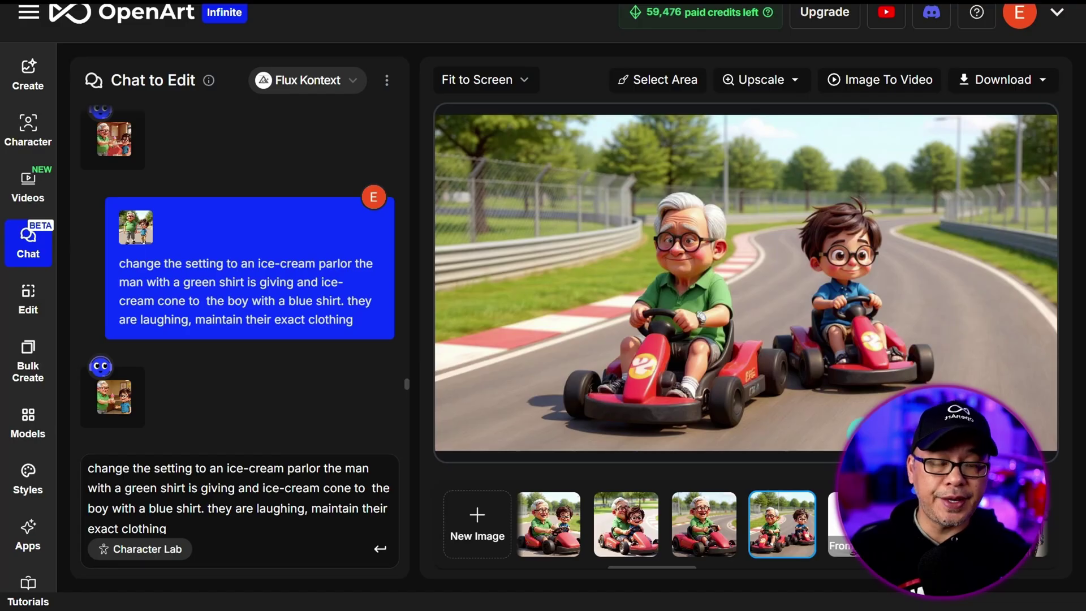
pyautogui.click(841, 526)
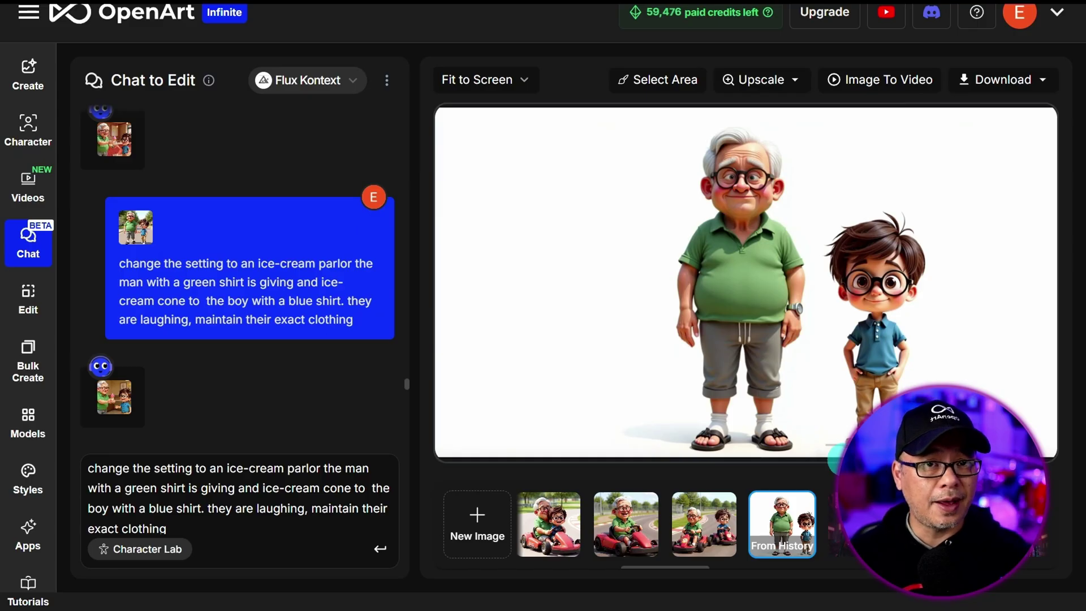
pyautogui.press('Left')
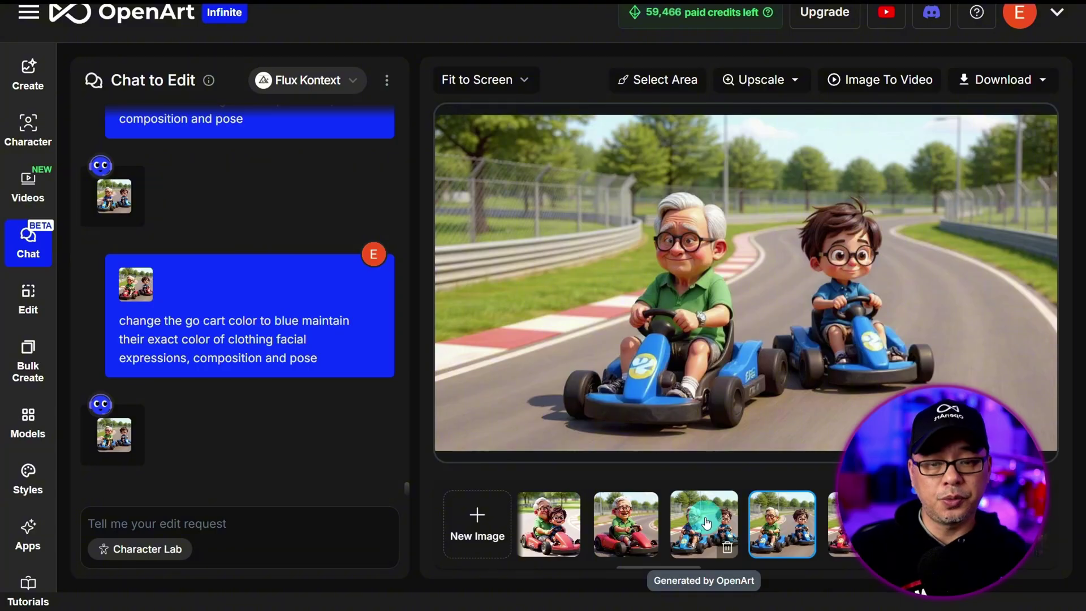
# - Compare the blue go-kart edits with the red go-kart scene and the combined base image from history
pyautogui.click(774, 518)
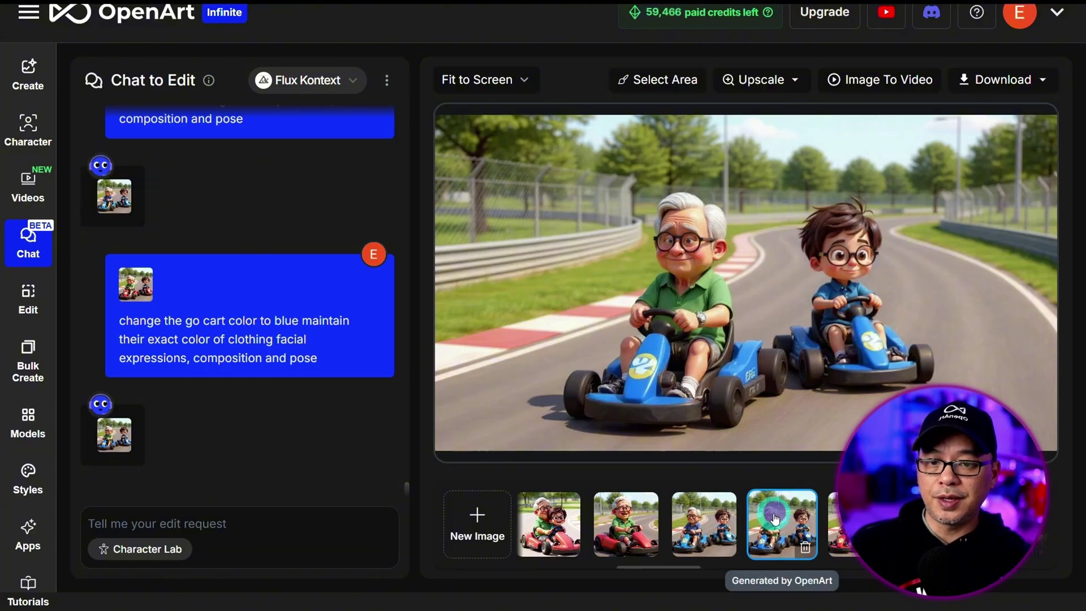
pyautogui.press('Right')
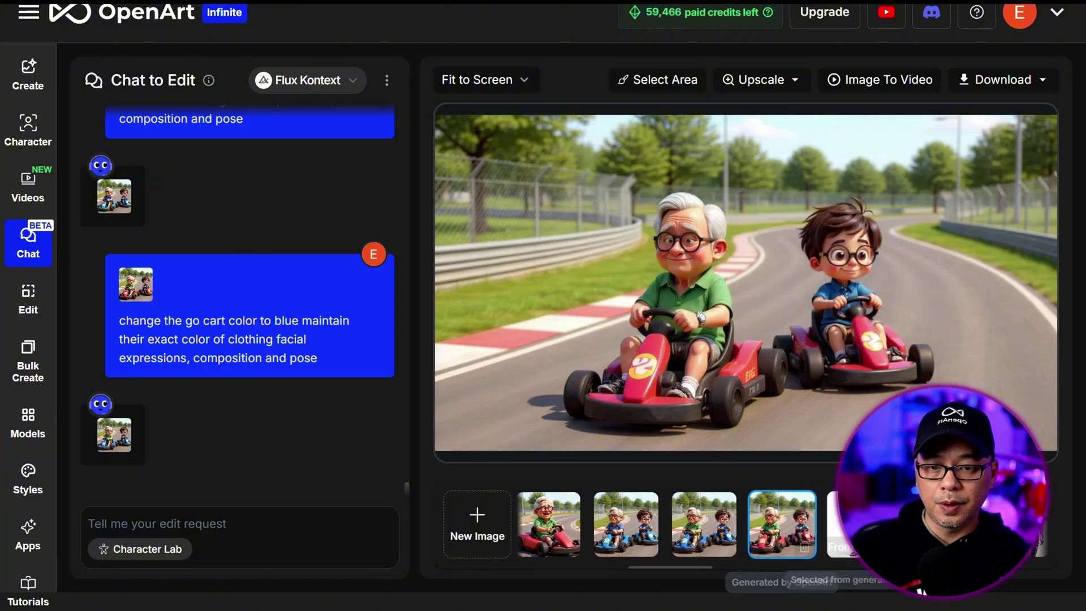
pyautogui.click(703, 525)
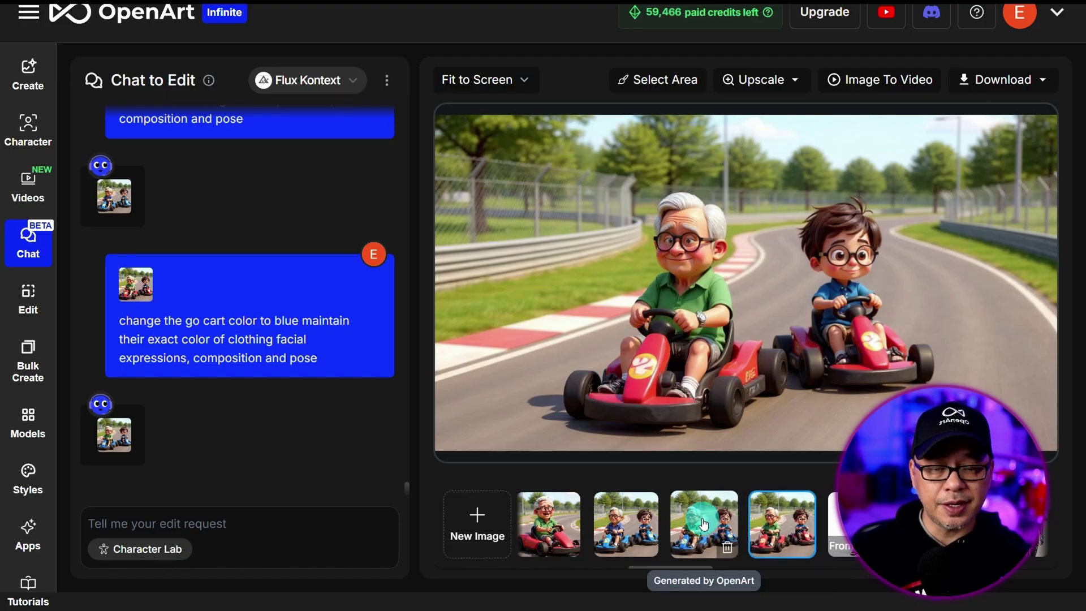
pyautogui.click(767, 527)
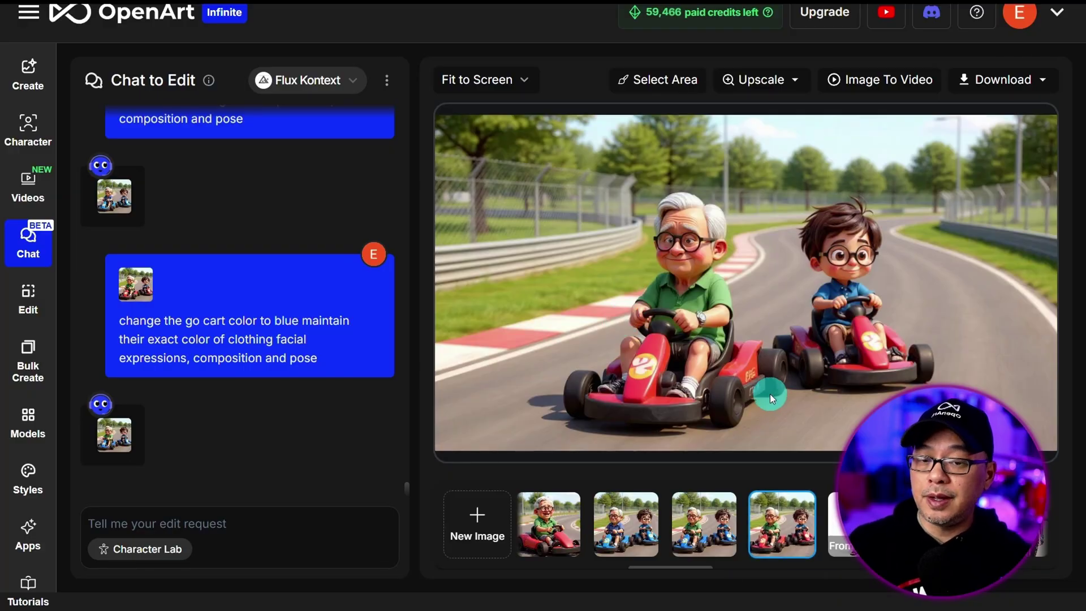
pyautogui.press('Right')
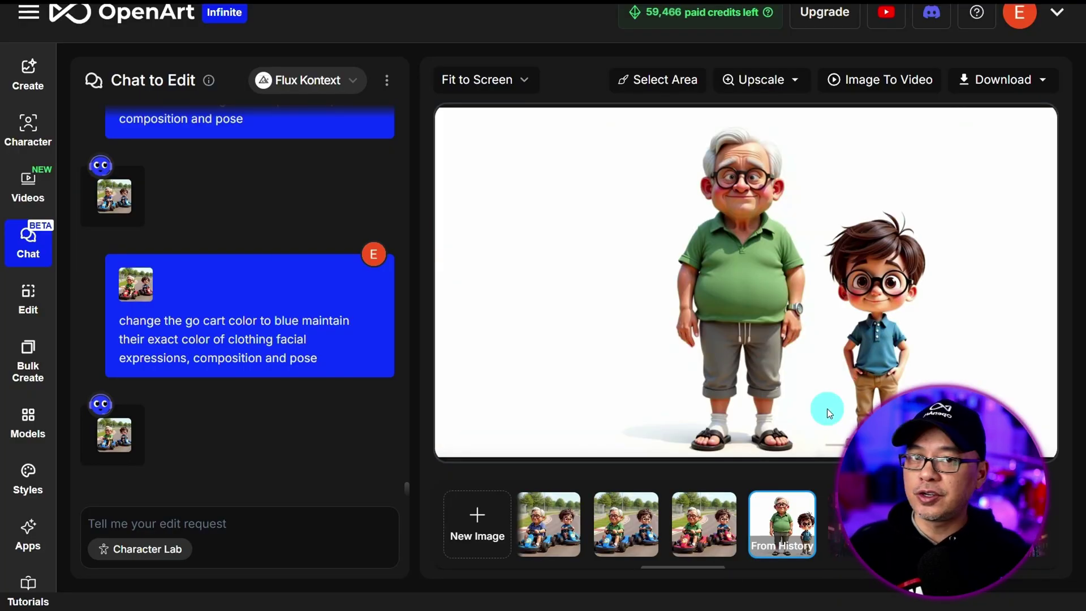